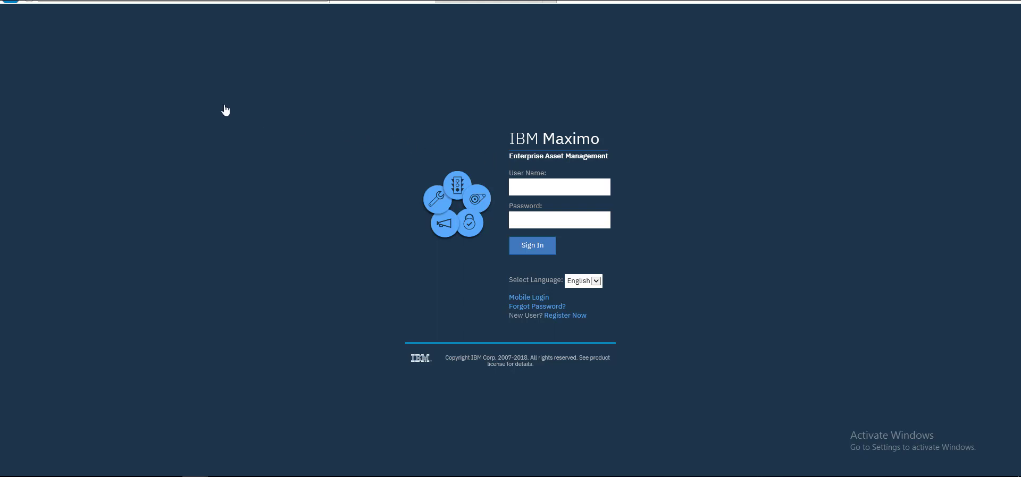
Sign in to Maximo with the saved administrator login from the autofill suggestion.
left_click(537, 185)
key("Down")
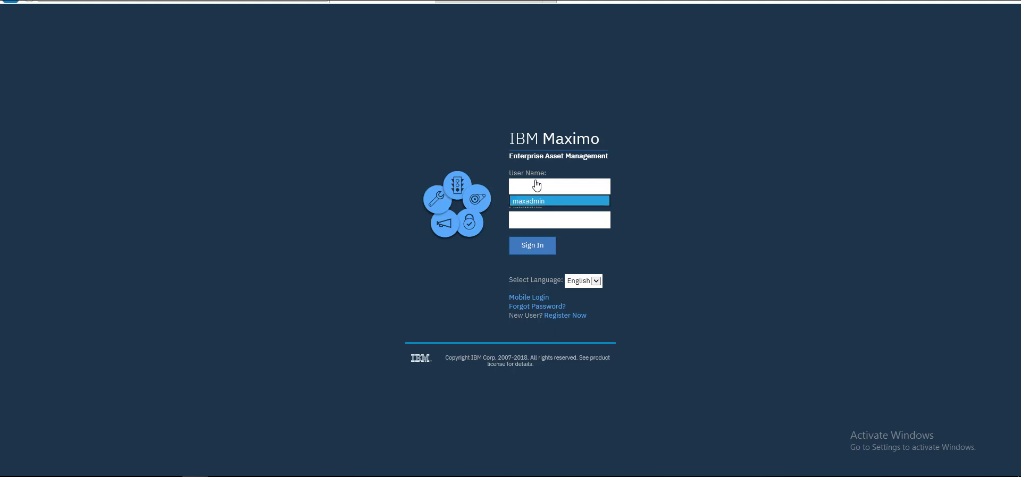
key("Return")
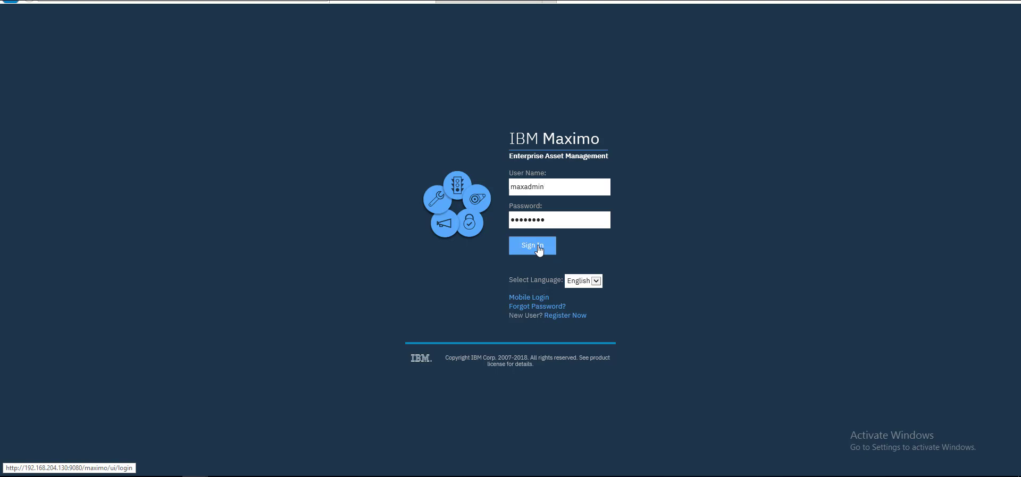
left_click(532, 245)
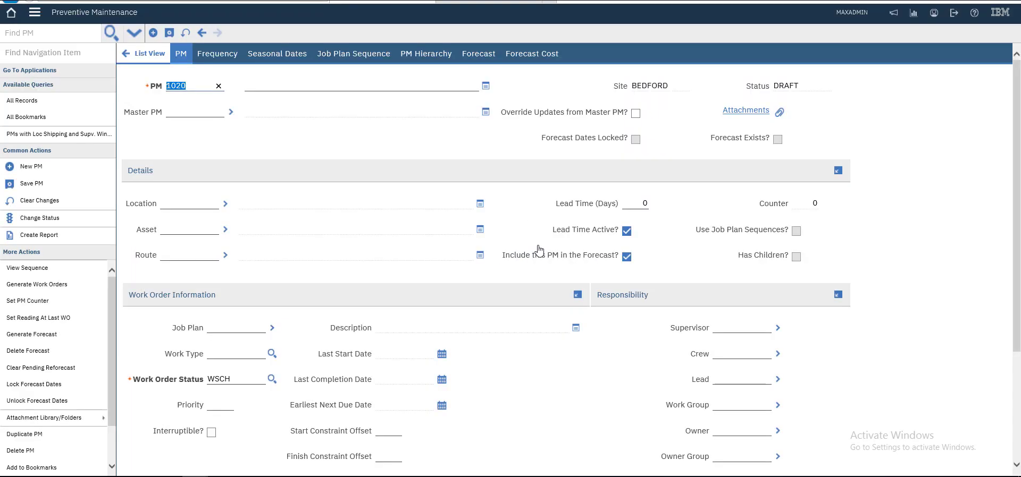
Confirm PM number 1020 to create the Draft PM record at site BEDFORD.
key("Tab")
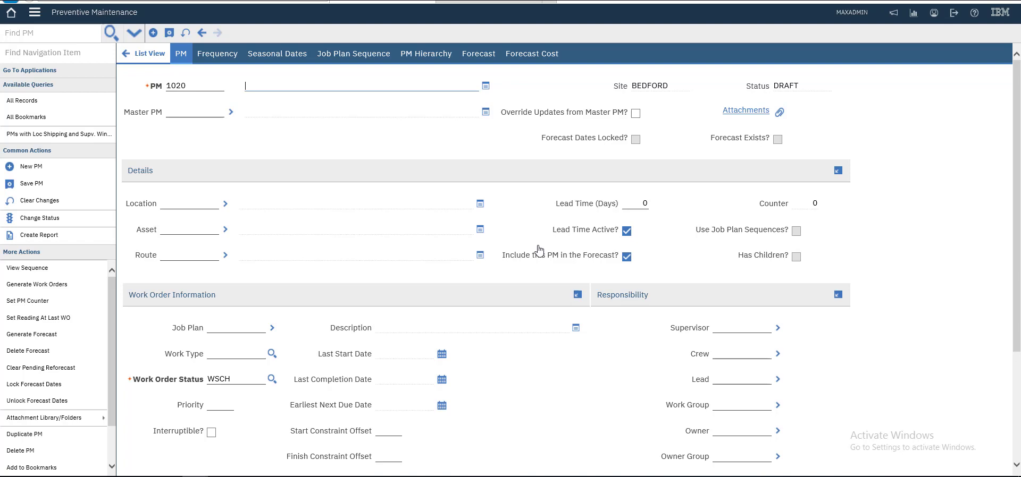
Assign asset TEST-ASSET to PM 1020 by filtering the asset lookup for 'test'.
left_click(225, 229)
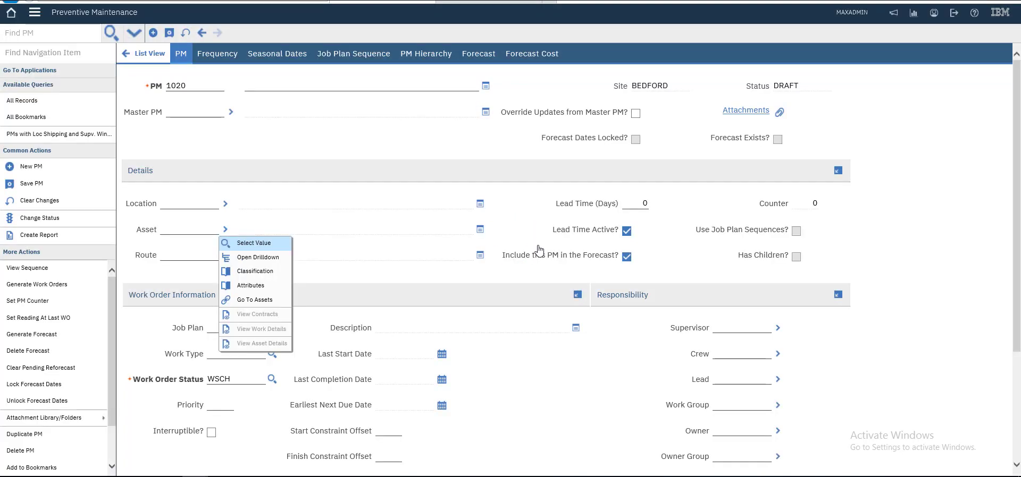
left_click(244, 243)
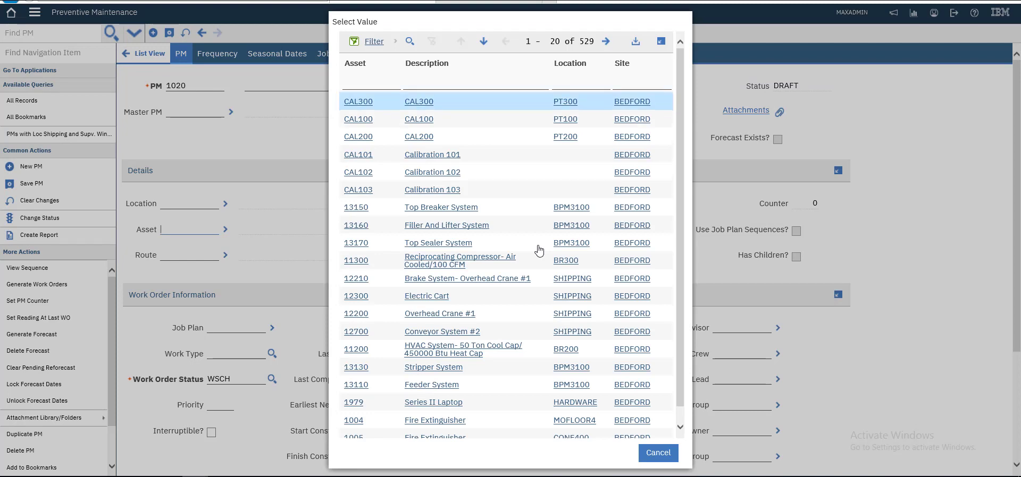
type("test")
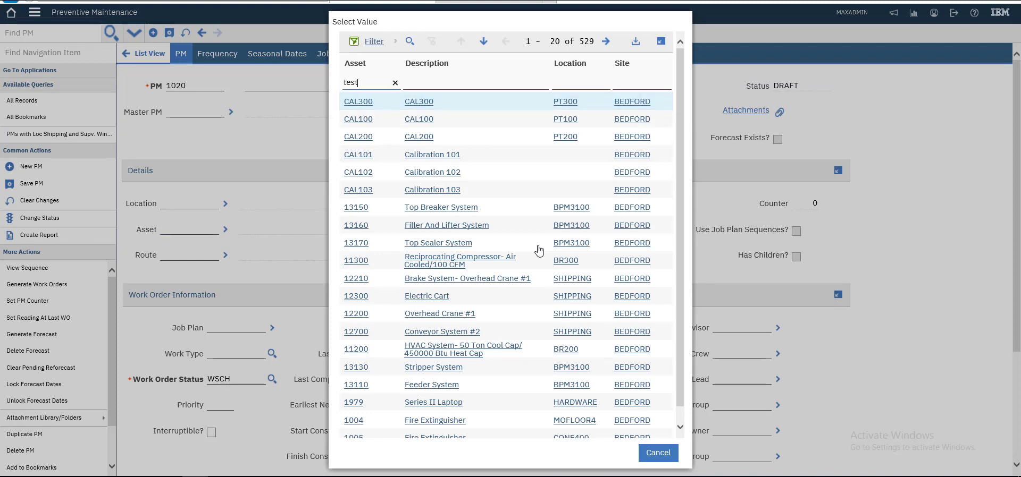
key("Return")
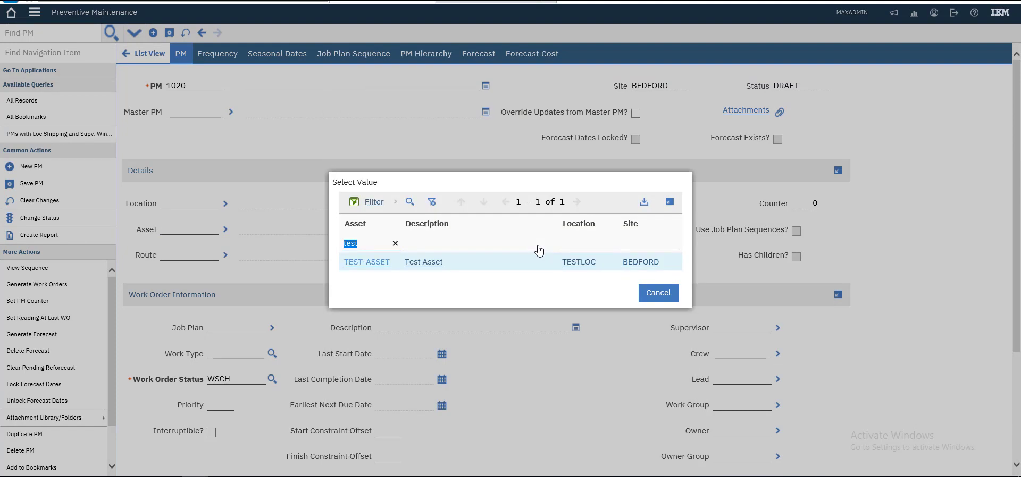
left_click(539, 250)
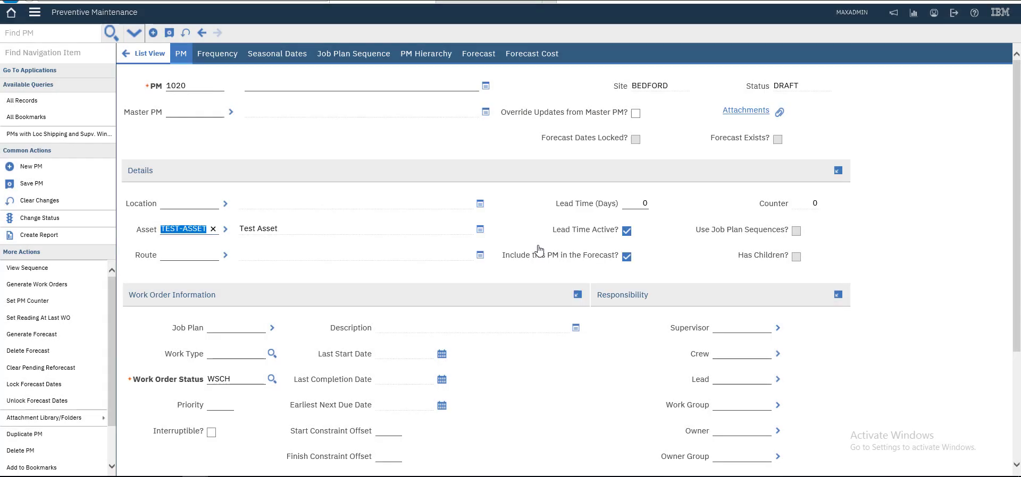
Assign job plan TEST-JP (Test Plan) by filtering the job plan lookup for 'test'.
key("alt+F3")
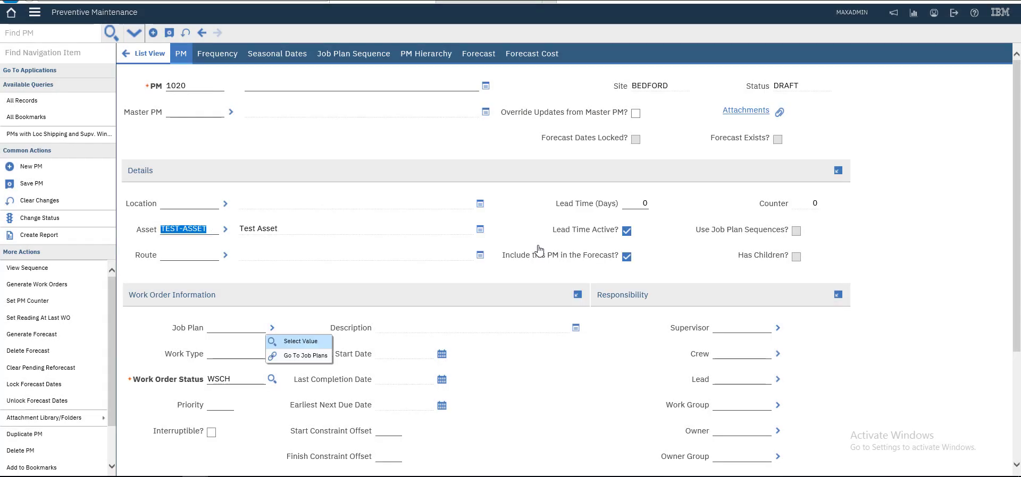
key("Return")
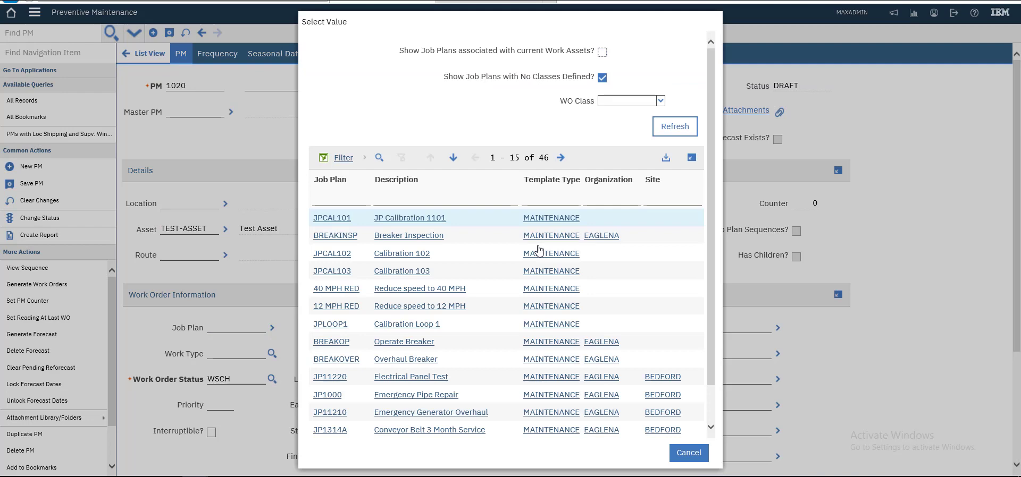
type("test")
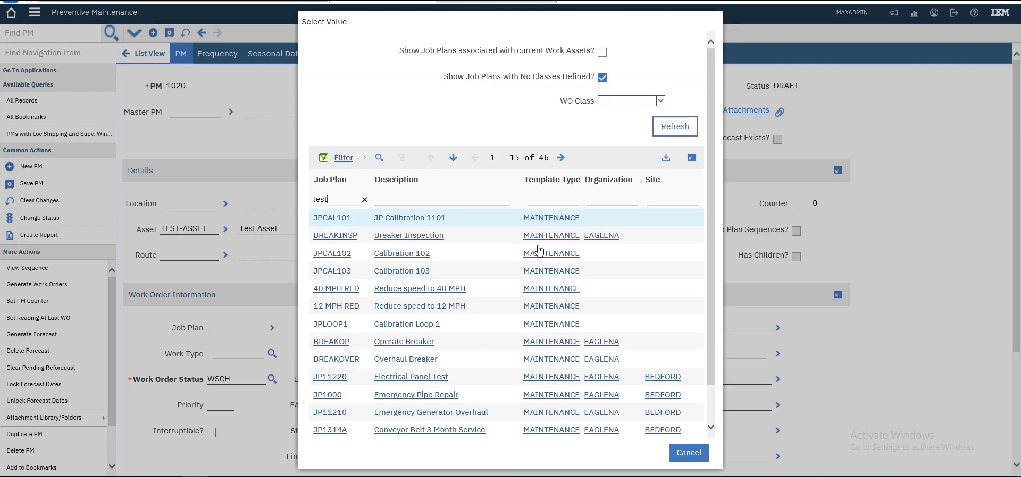
key("Return")
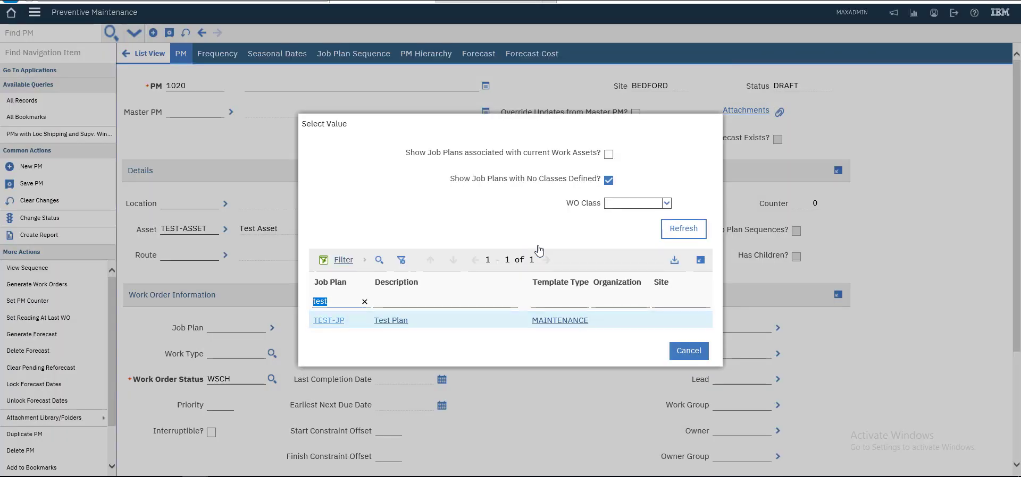
key("Tab")
key("Return")
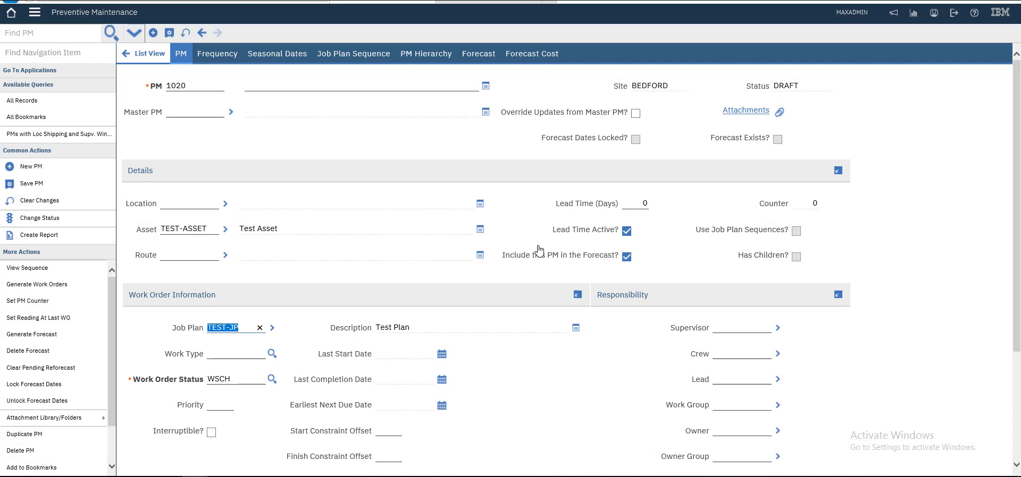
Set the PM's work type to PM.
key("Tab")
key("alt+F2")
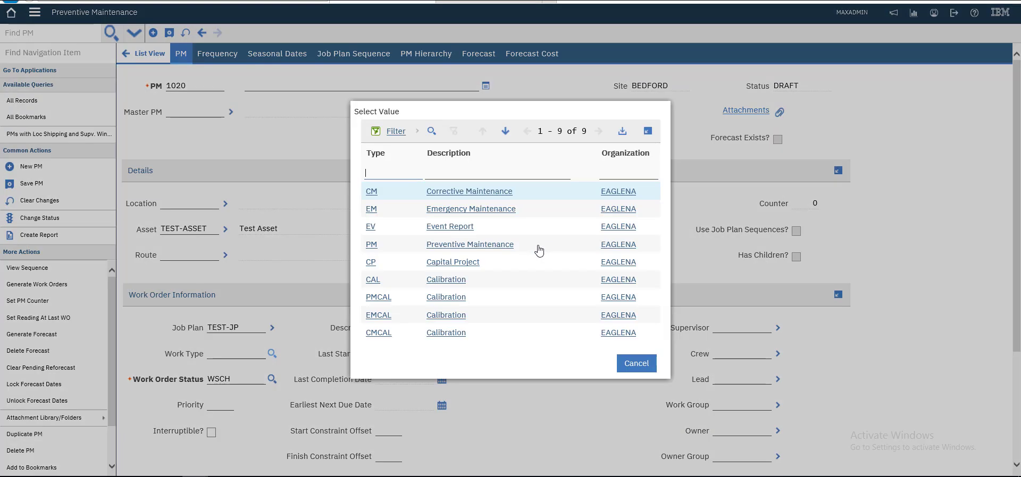
key("Down")
key("Down")
key("Down")
key("Down")
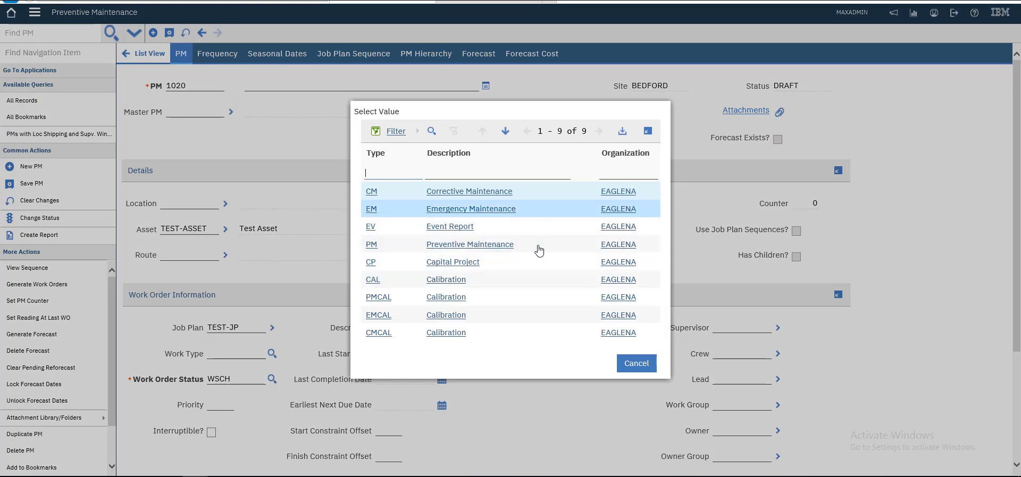
key("Down")
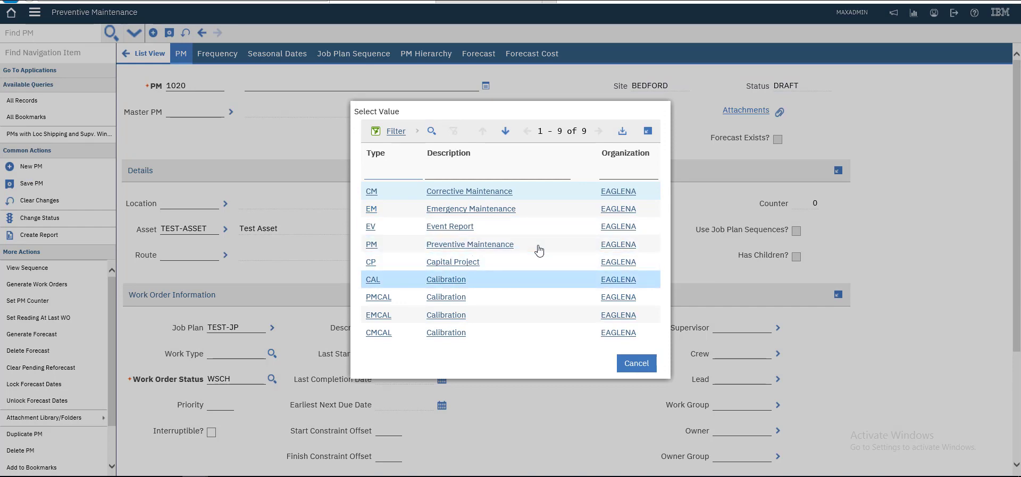
key("Up")
key("Up")
key("Return")
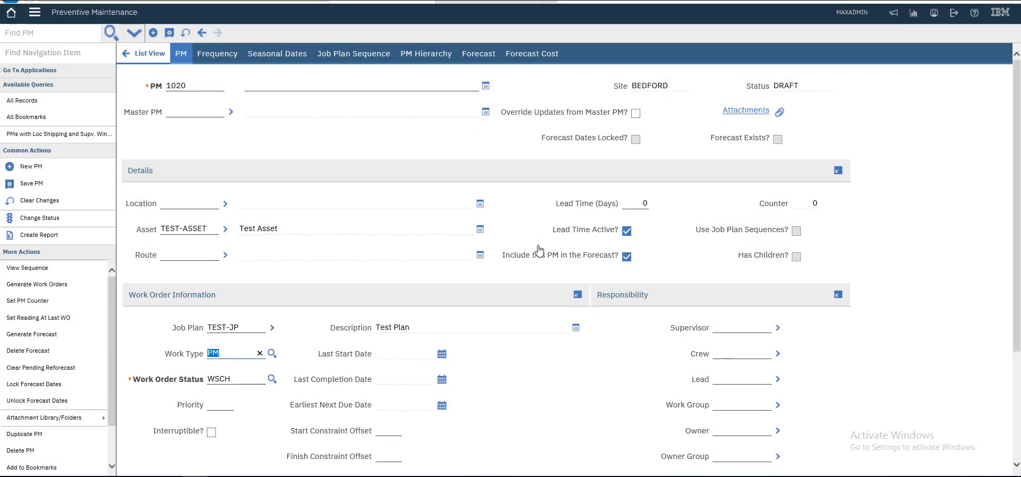
key("alt+F2")
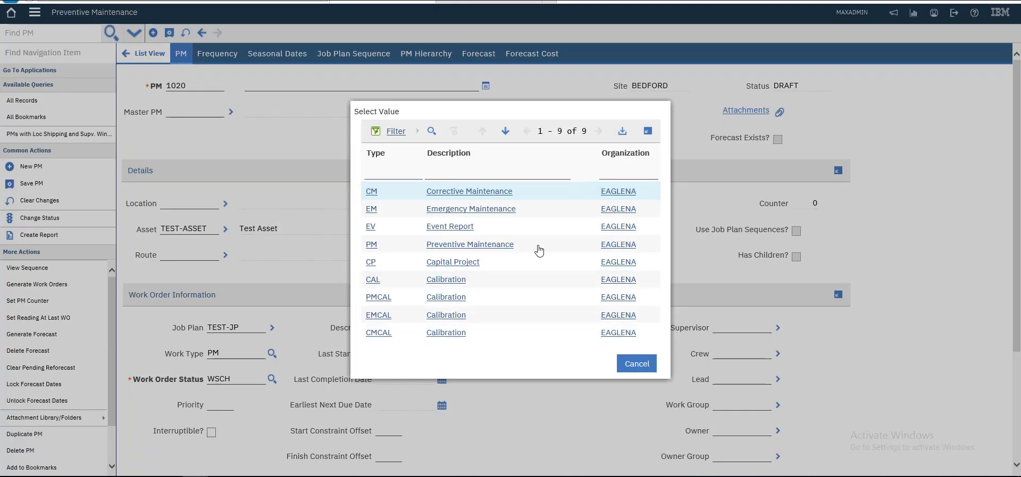
key("Escape")
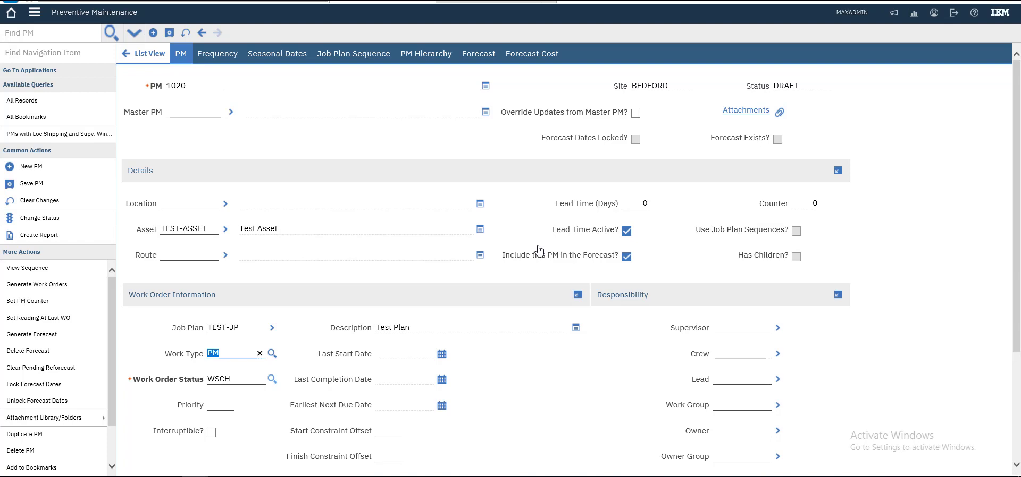
Set work order status to WAPPR (Waiting on Approval) and priority to 1.
key("Tab")
key("Tab")
key("Return")
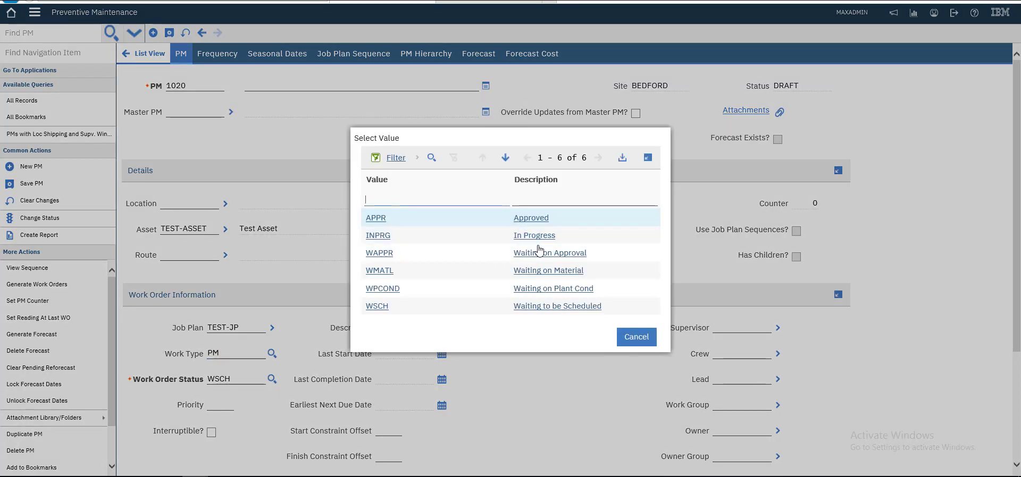
left_click(539, 250)
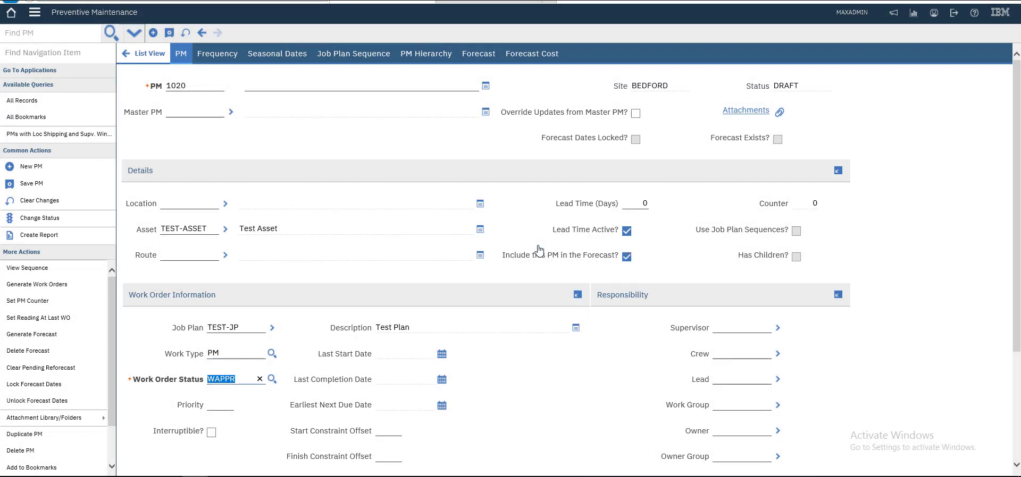
key("Tab")
type("1")
scroll(540, 249, "down", 3)
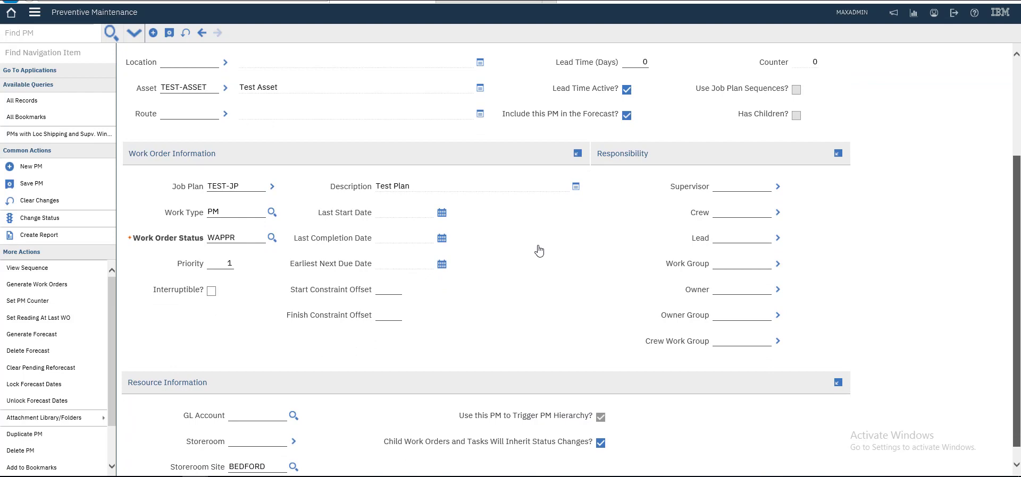
scroll(539, 250, "up", 3)
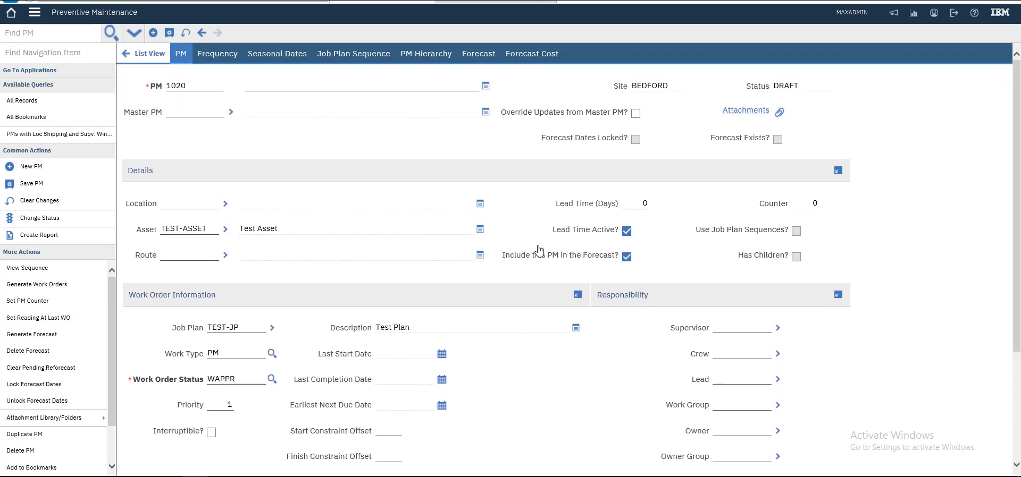
Set the PM frequency to 1 MONTHS on the Frequency tab.
key("Return")
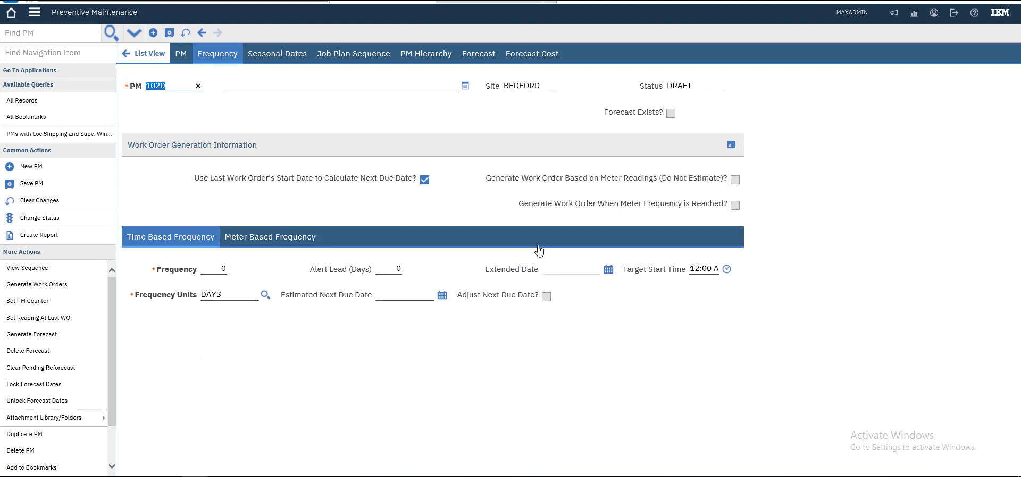
key("Tab")
type("1")
key("Tab")
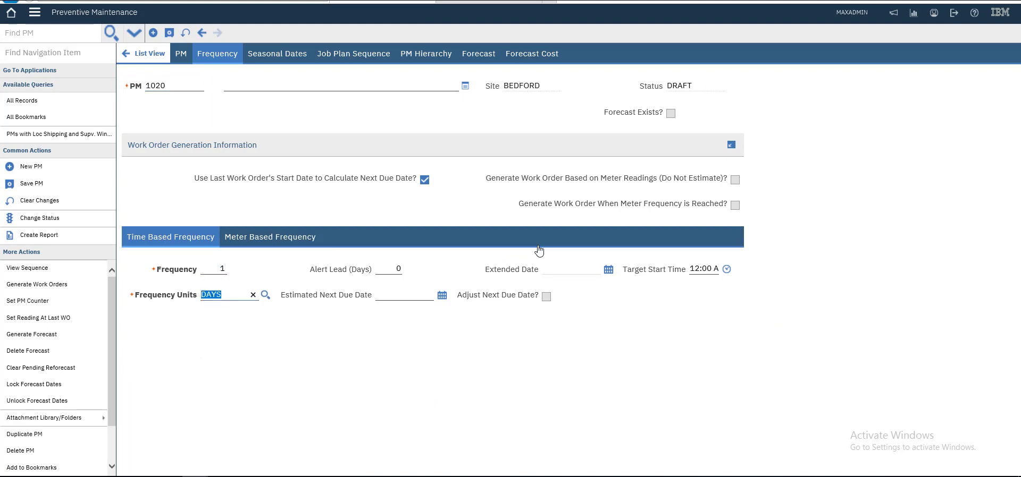
type("mon")
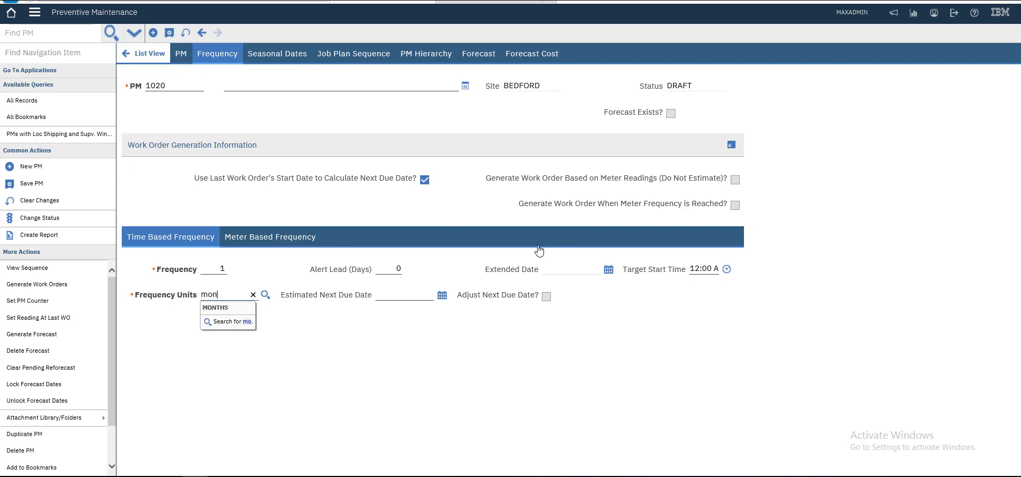
key("Return")
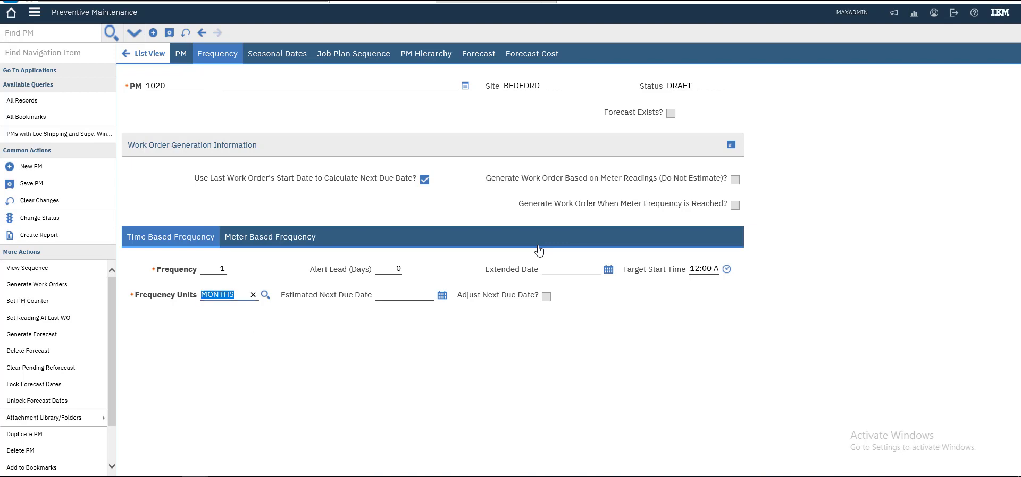
Pick 6/24/2023 as the estimated next due date from the calendar.
key("Tab")
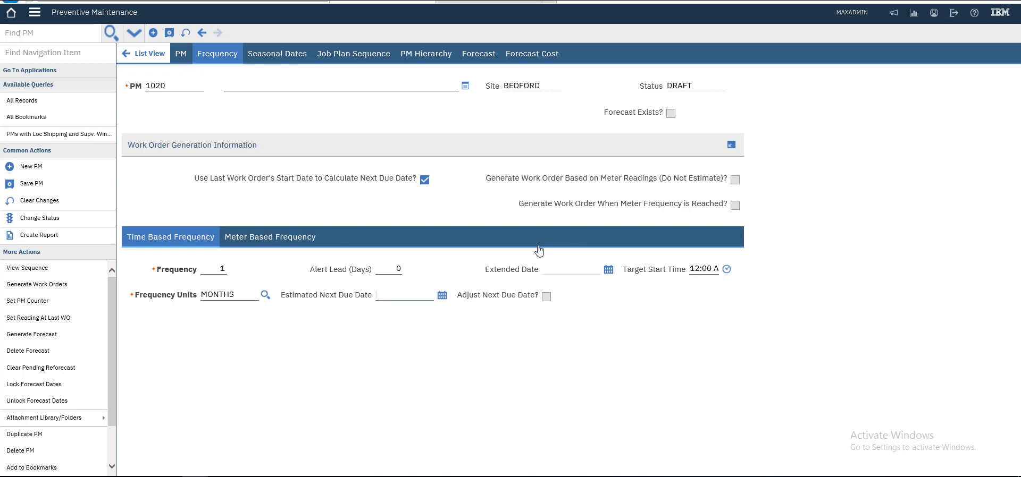
key("Tab")
key("Return")
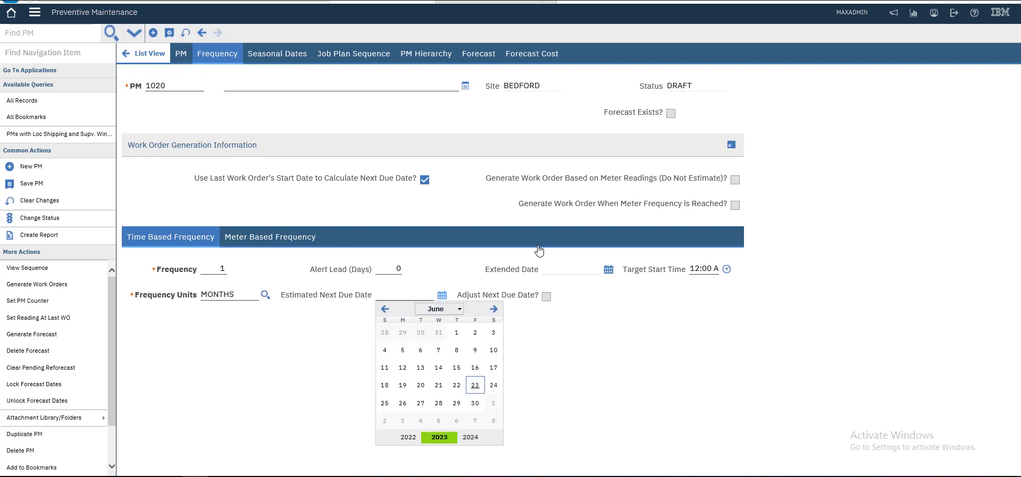
key("Tab")
key("Right")
key("Left")
key("Right")
key("Return")
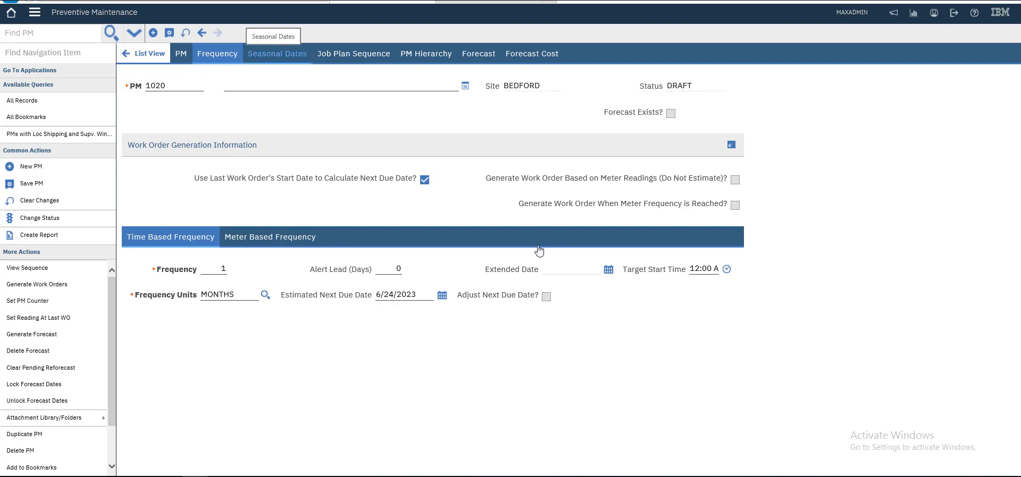
Move past the Seasonal Dates and Job Plan Sequence tabs to the empty Forecast tab.
key("Return")
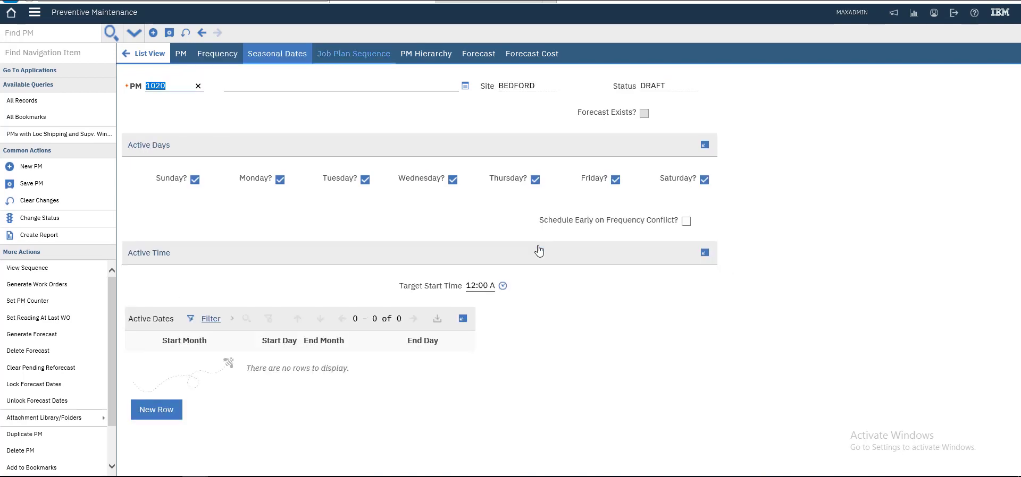
key("Return")
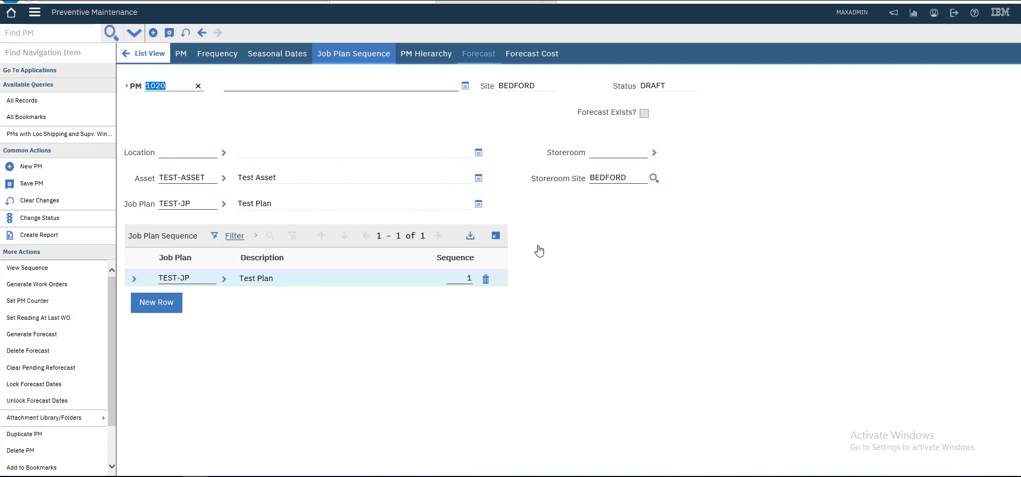
key("Right")
key("Return")
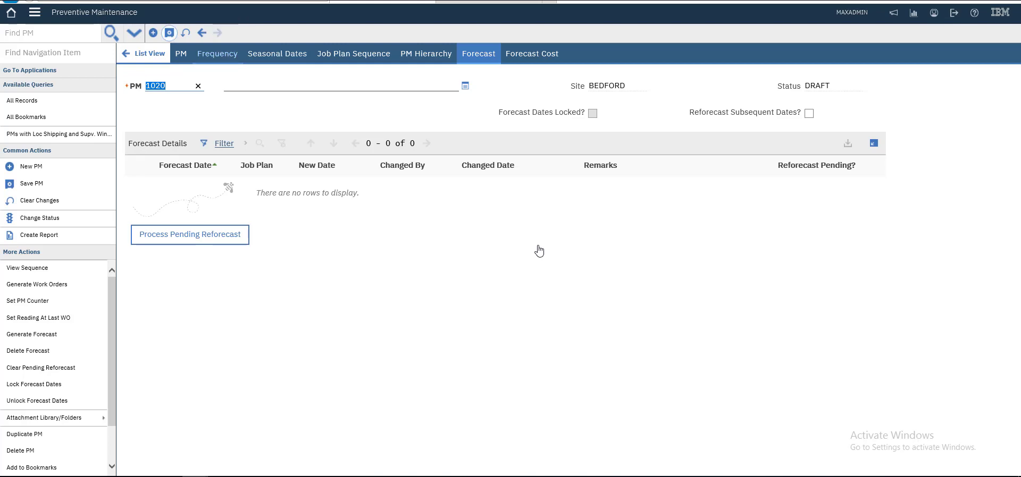
Save PM 1020, then choose Active as the new status and confirm it.
key("Return")
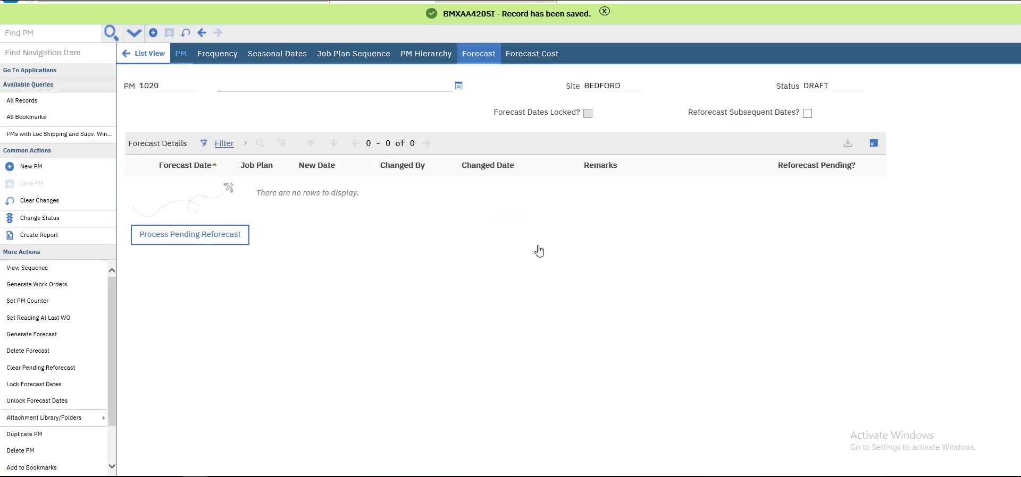
key("Tab")
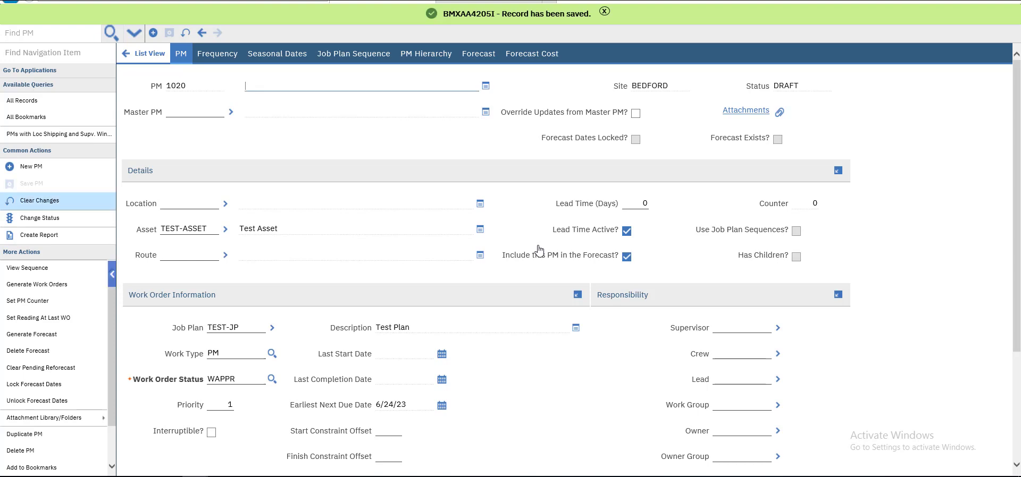
key("Tab")
key("Return")
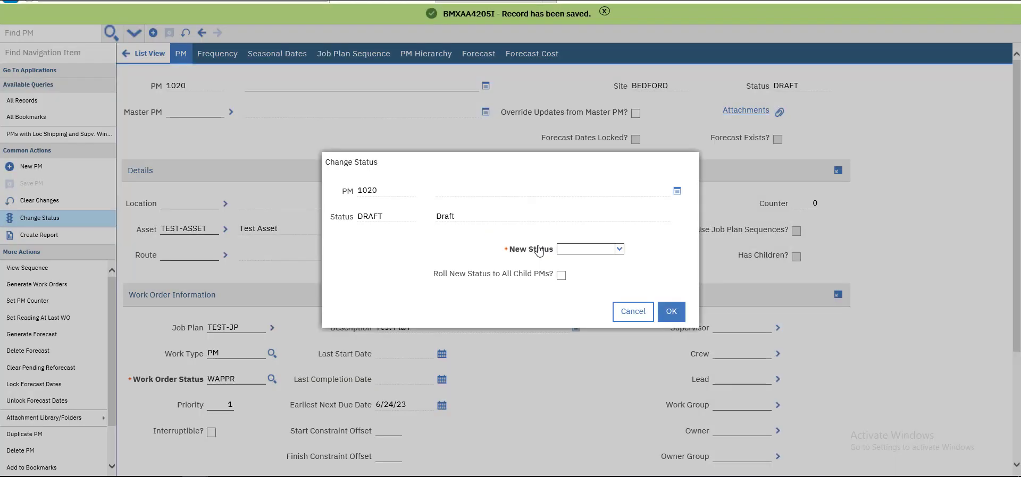
key("alt+Down")
key("Escape")
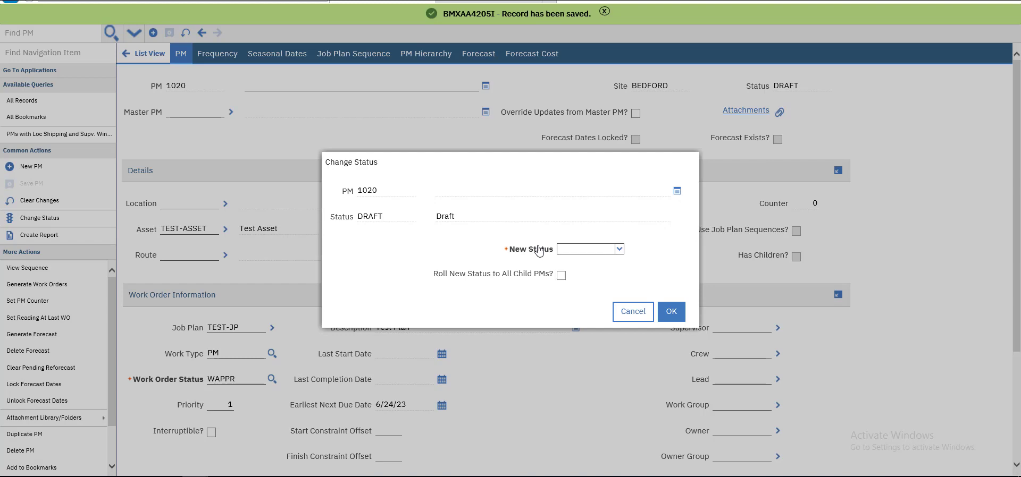
key("Down")
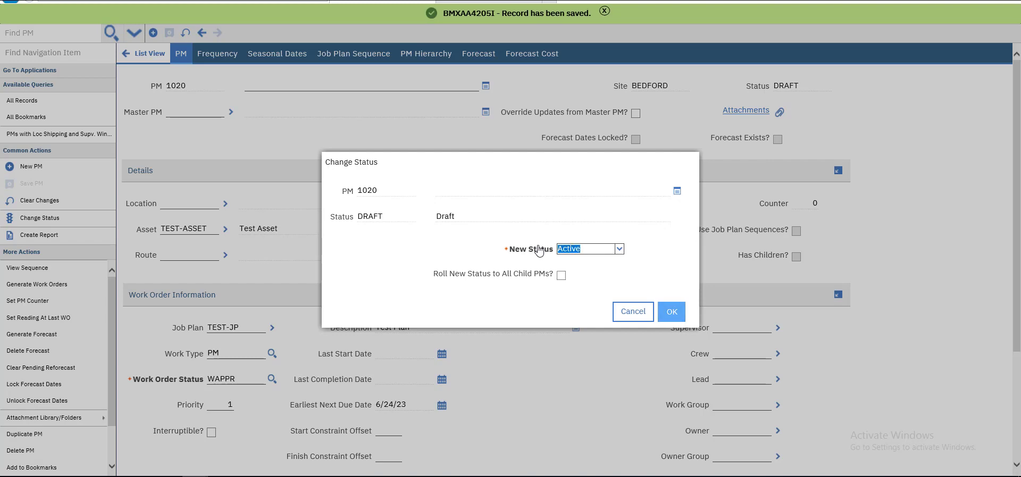
key("Return")
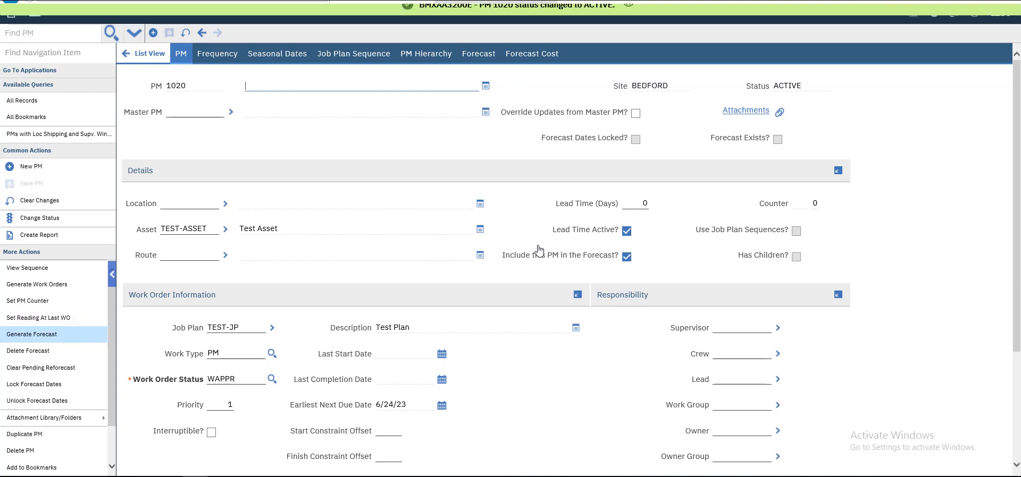
Generate a forecast for 100 days and dismiss the success message.
left_click(32, 335)
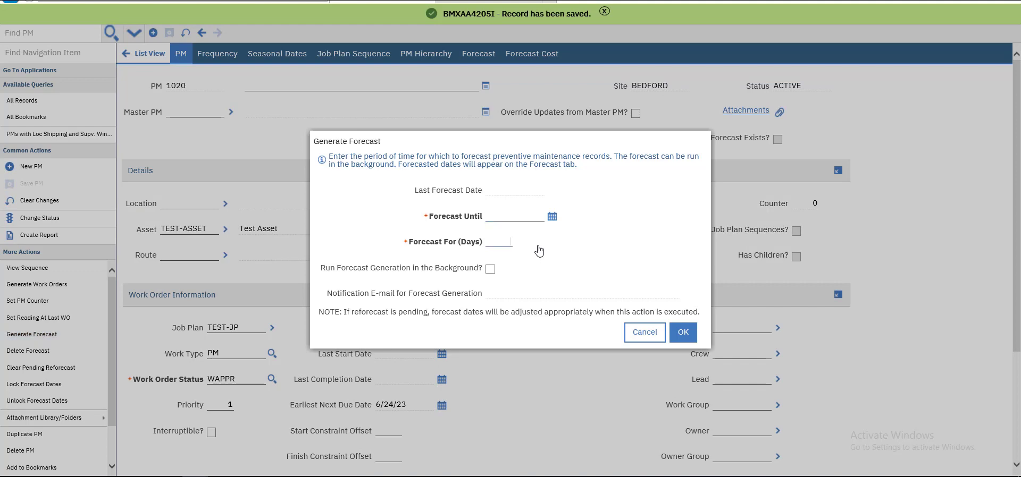
type("100")
key("Tab")
key("Return")
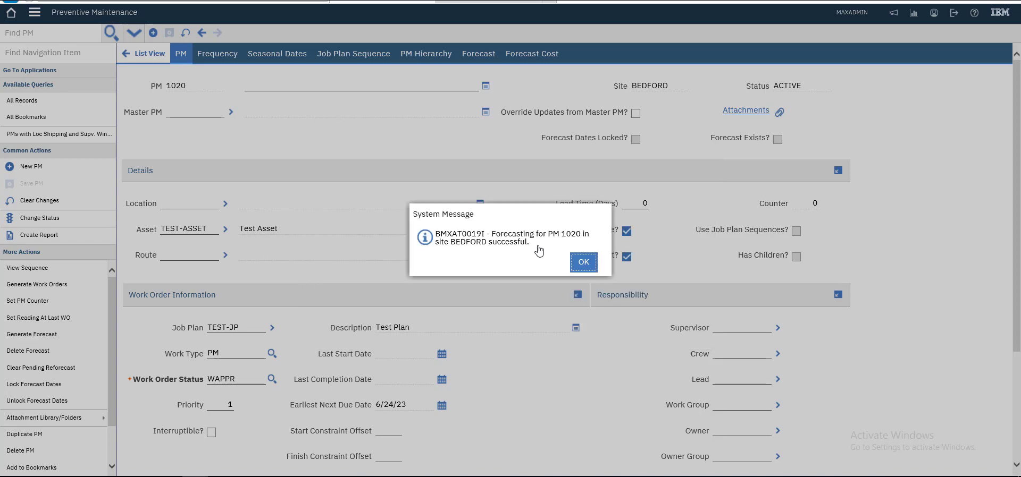
key("Return")
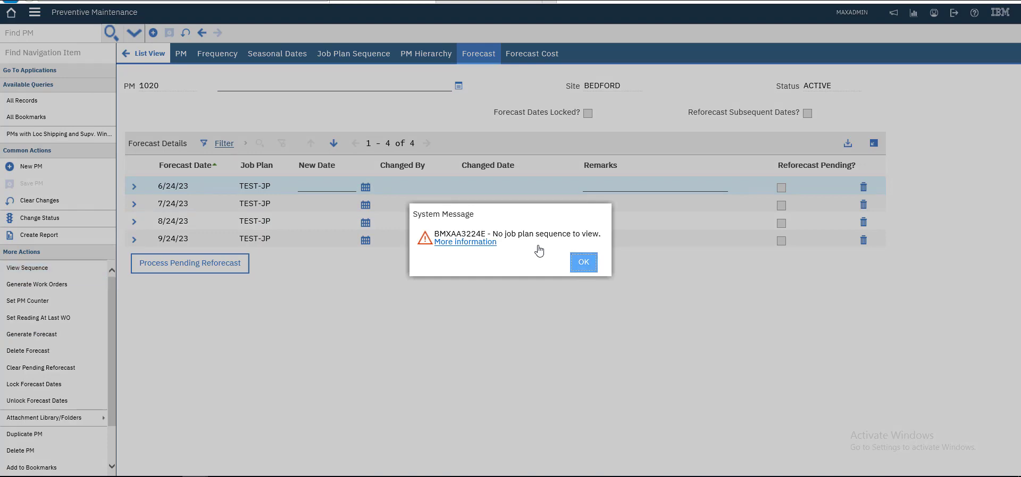
Dismiss the no-job-plan-sequence warning to see the four TEST-JP forecast dates.
key("Return")
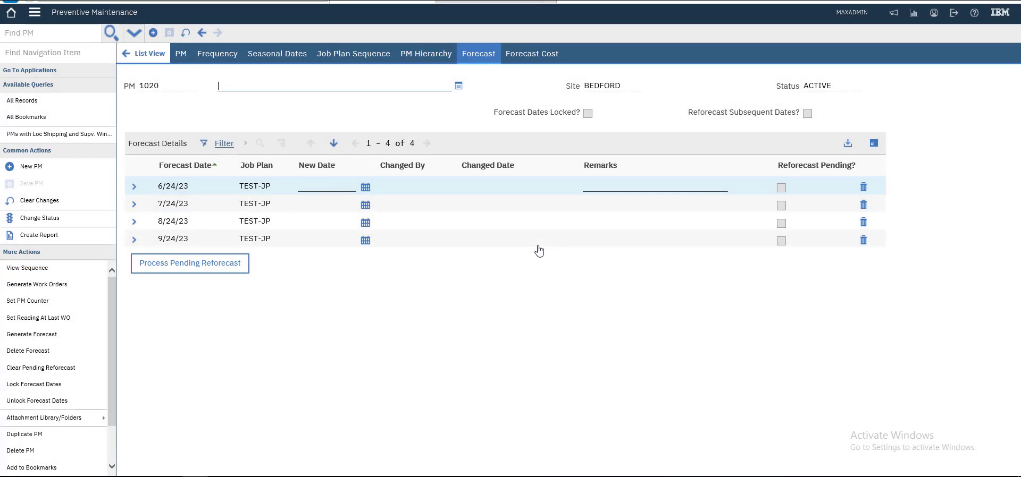